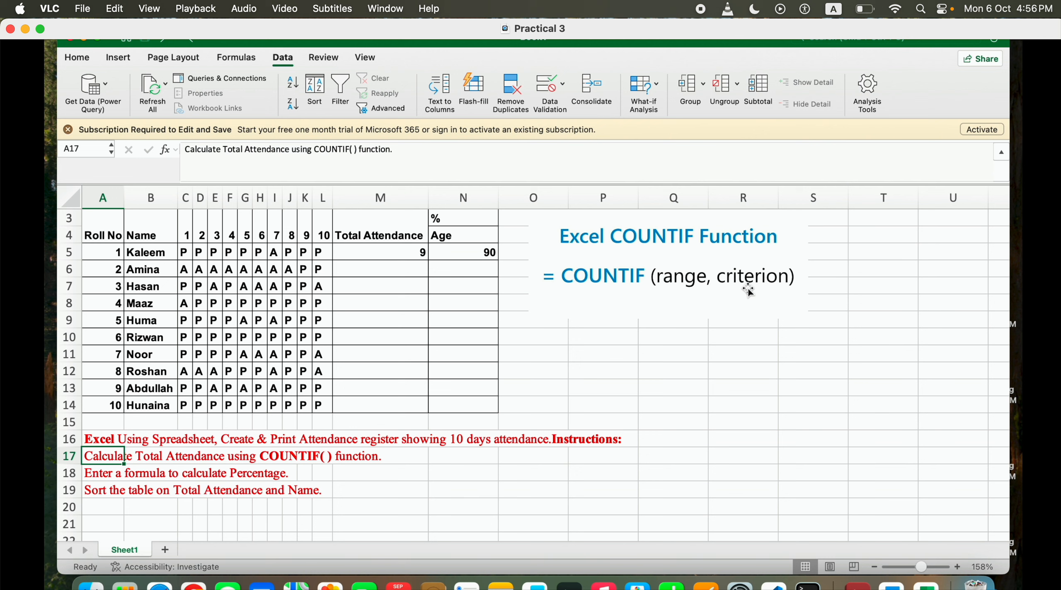
click(188, 271)
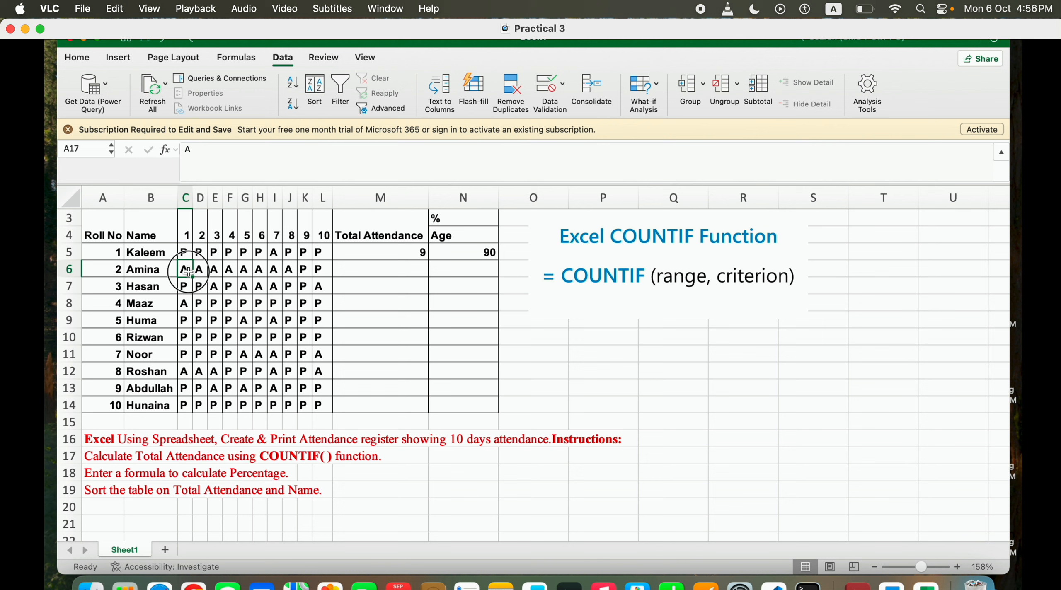
drag(188, 272, 317, 271)
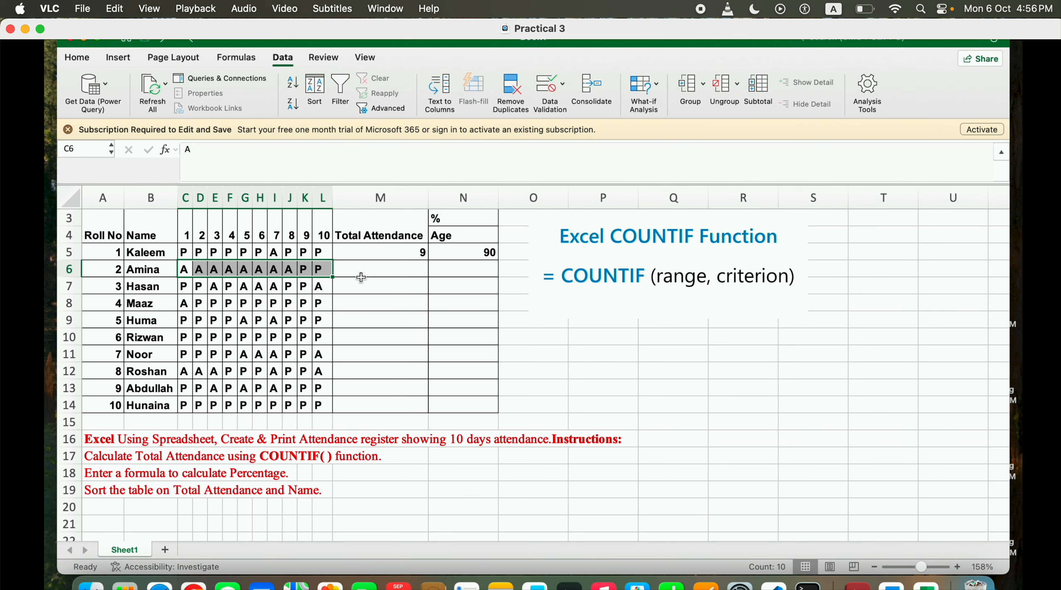
click(374, 272)
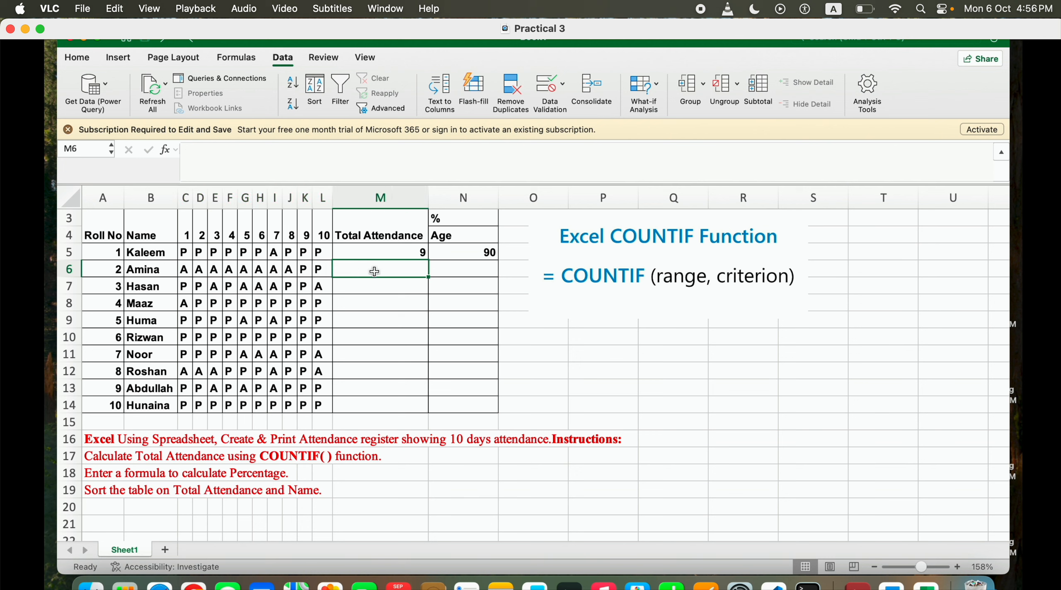
drag(183, 270, 327, 270)
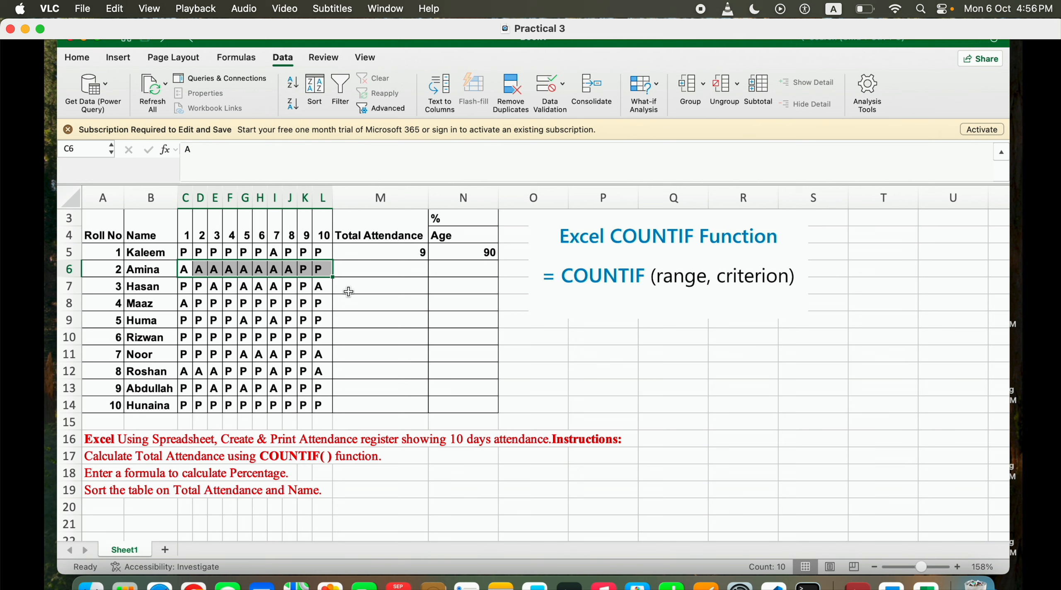
Enter =COUNTIF(C6:L6, "P") in M6 to total the days present, and fill the formula down to M14
click(368, 271)
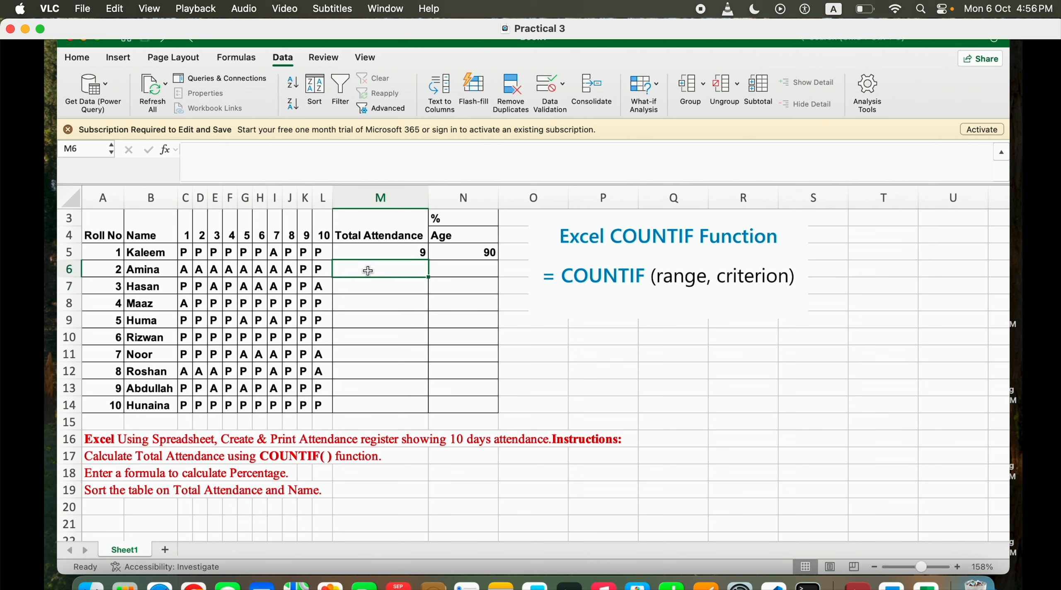
text(=)
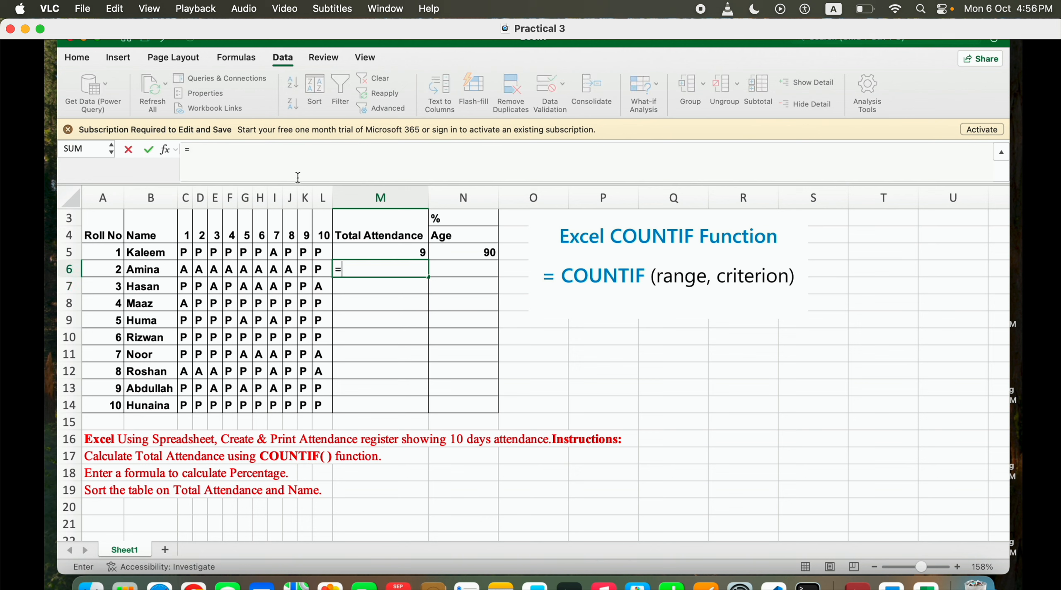
text(cou)
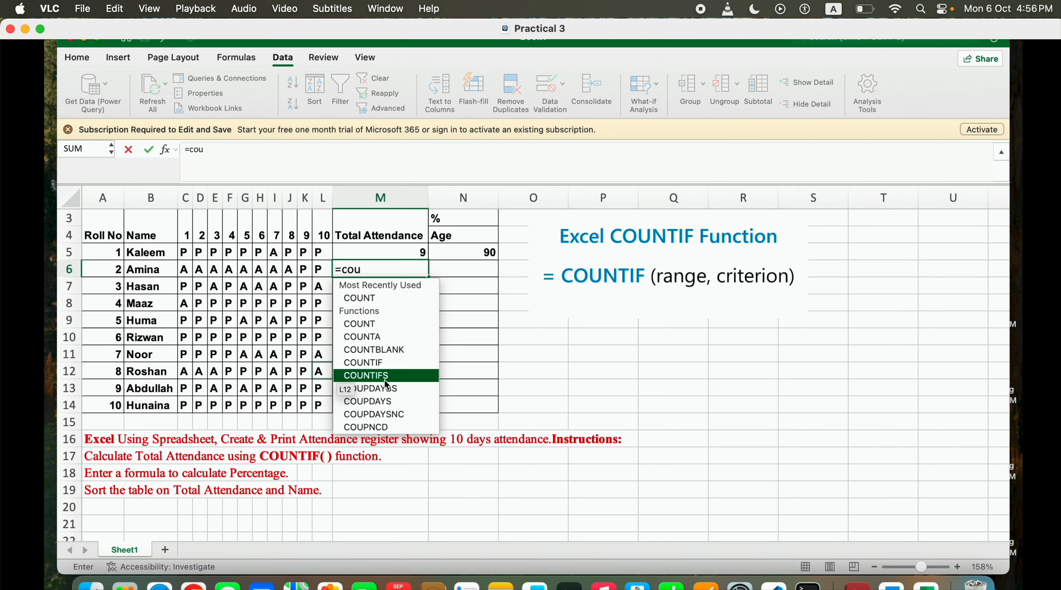
double_click(382, 368)
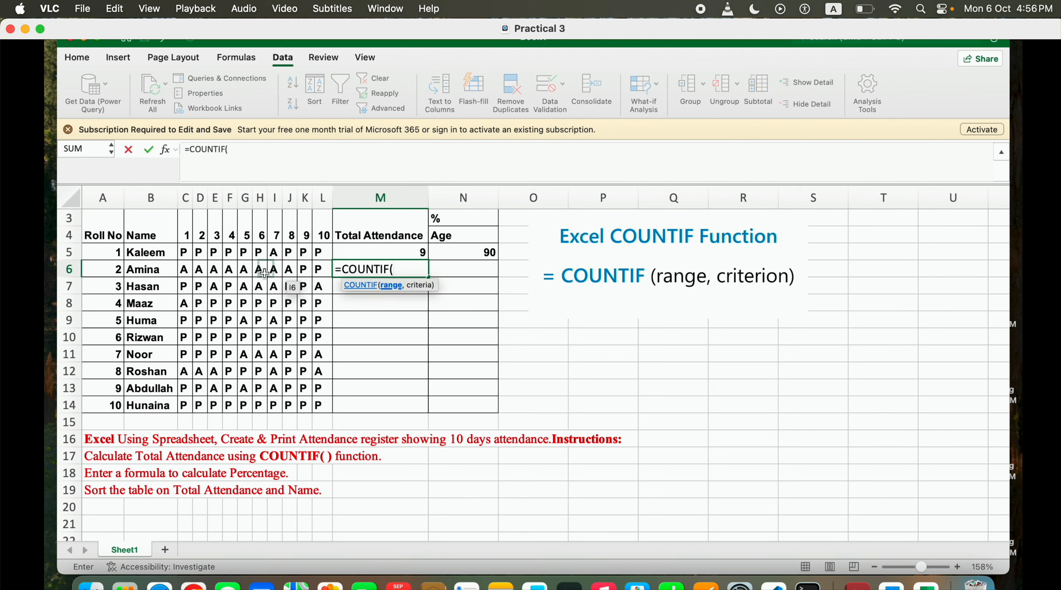
drag(189, 271, 322, 271)
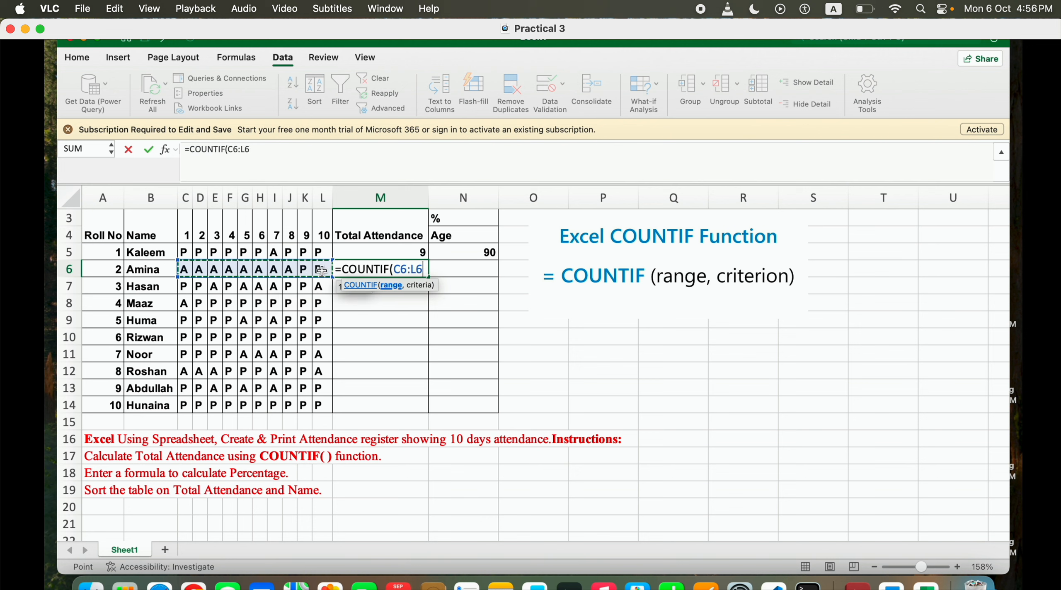
text(,)
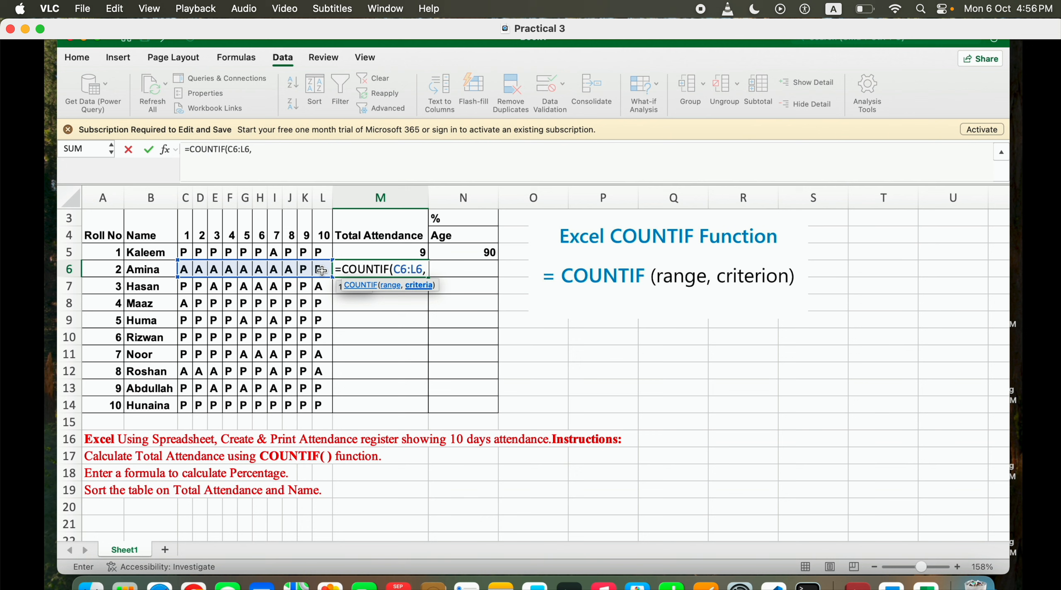
text( "P")
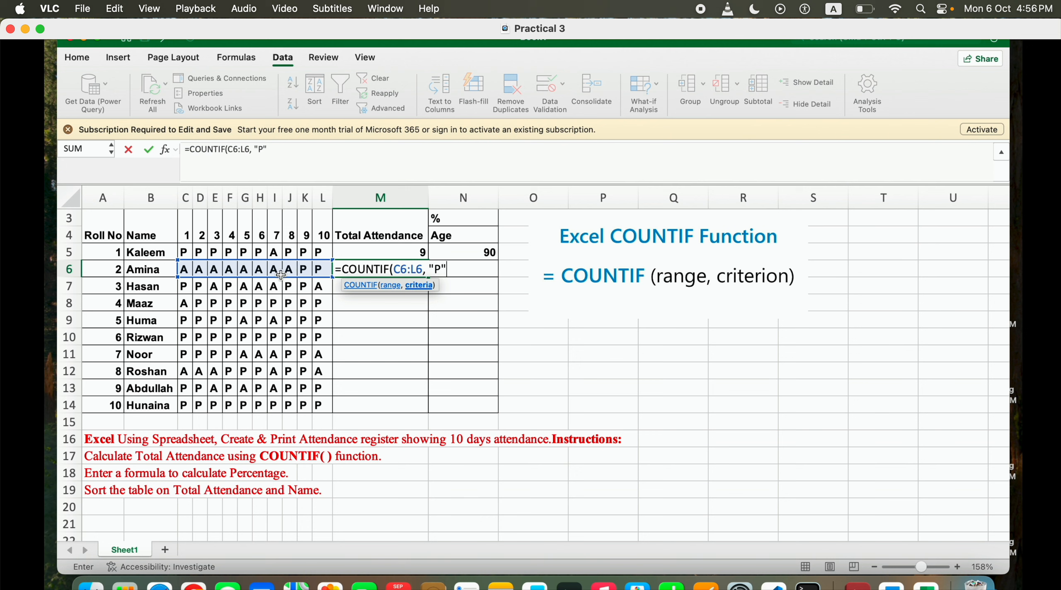
text())
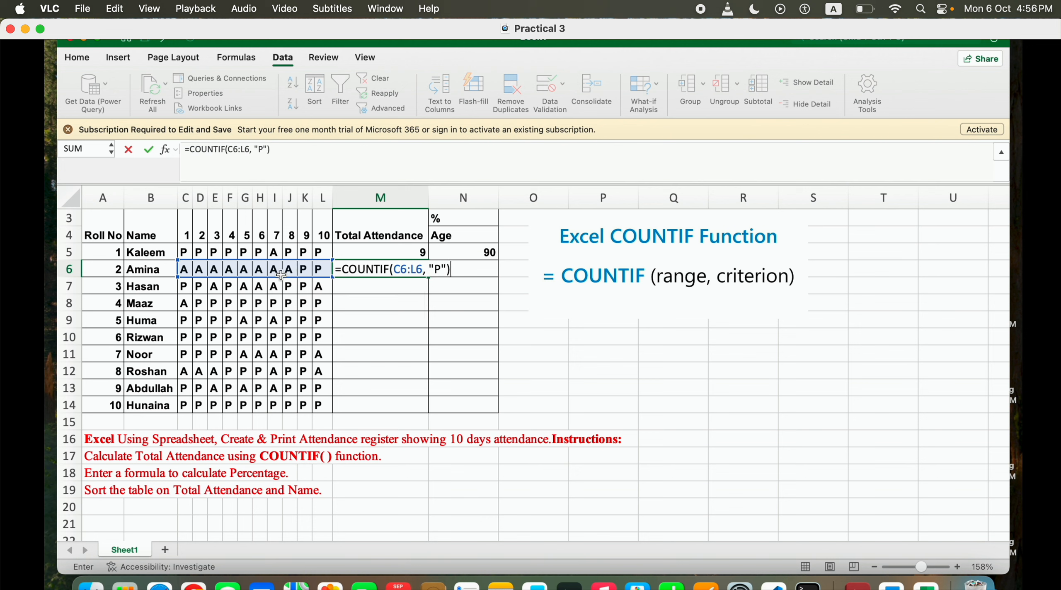
key(Return)
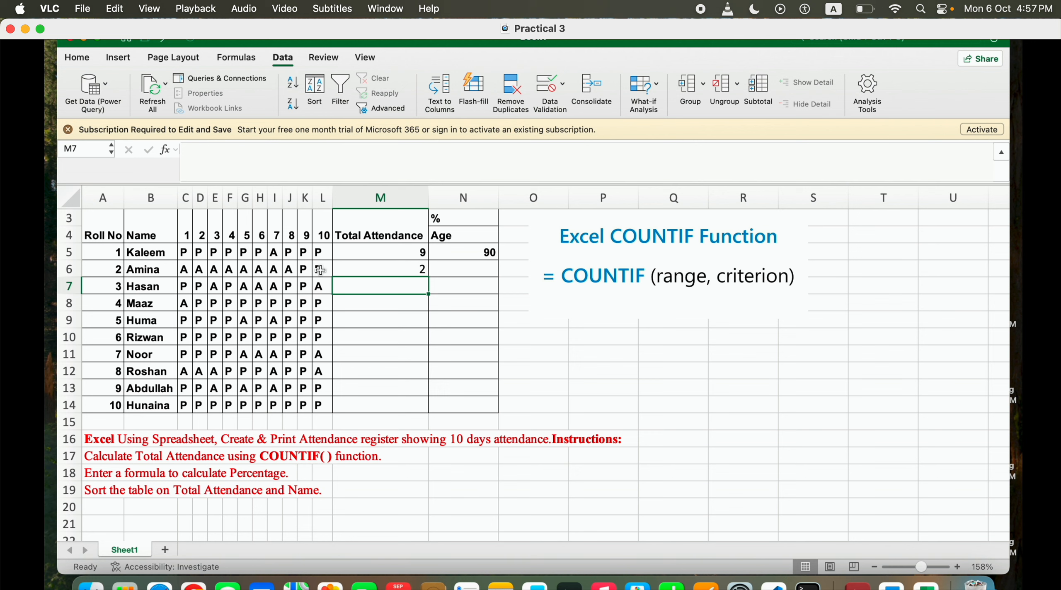
click(415, 269)
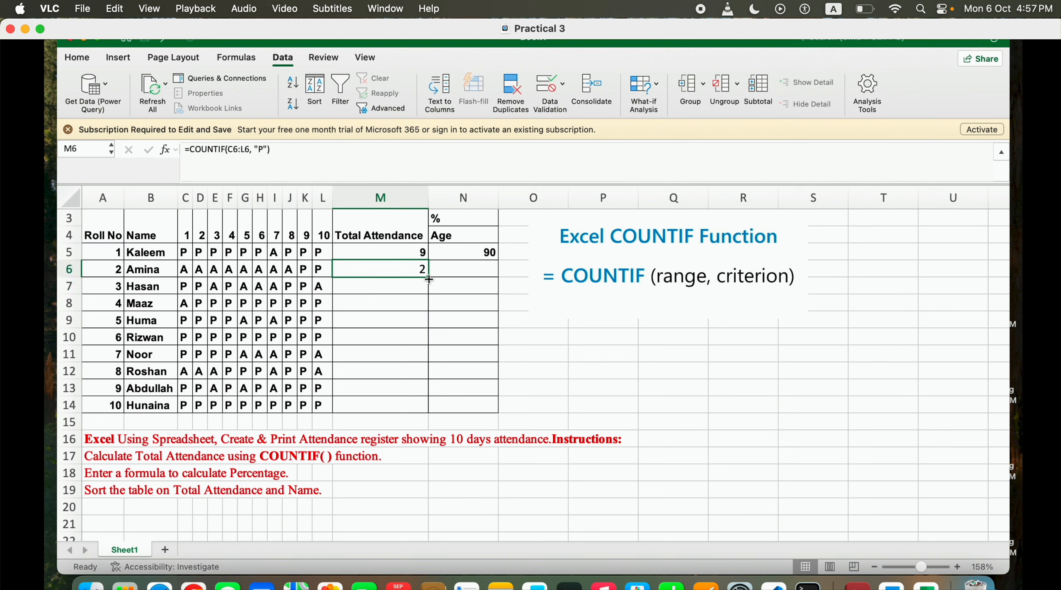
drag(428, 280, 412, 412)
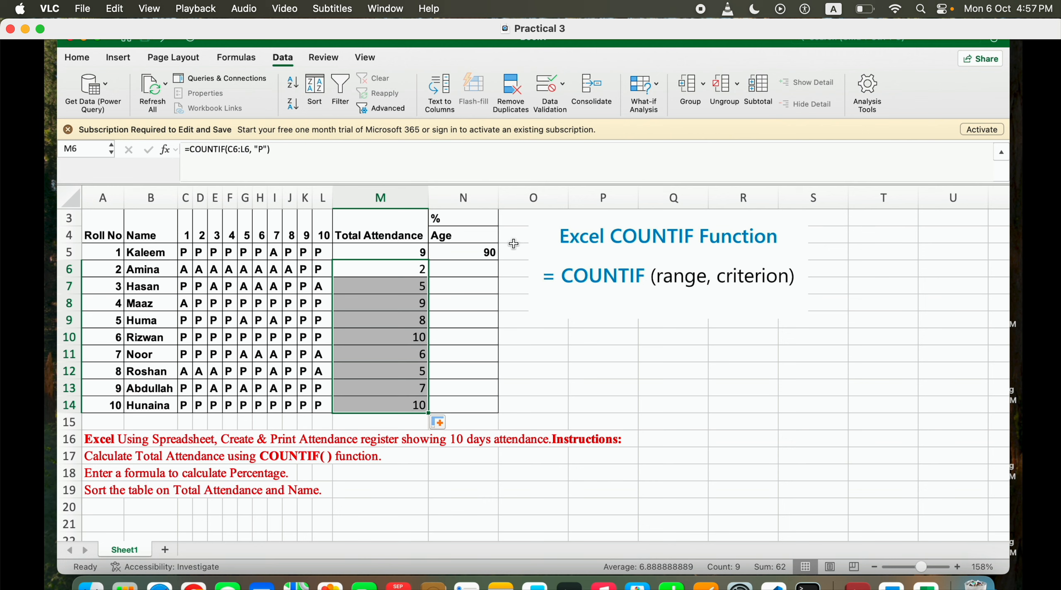
Calculate the attendance percentage with =M6/10*100 in N6 and fill the formula down to N14
click(483, 270)
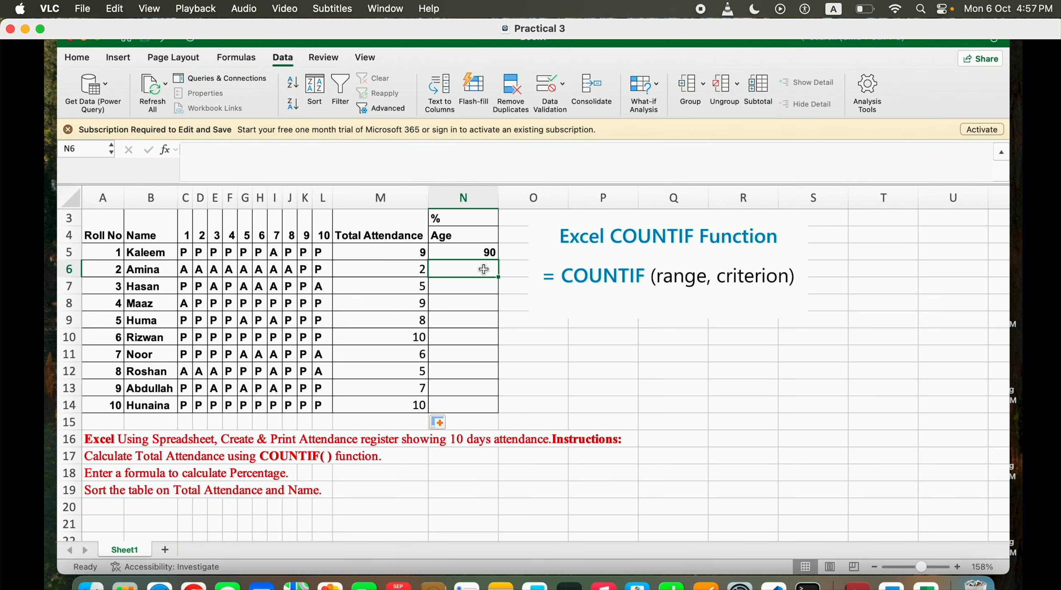
text(=)
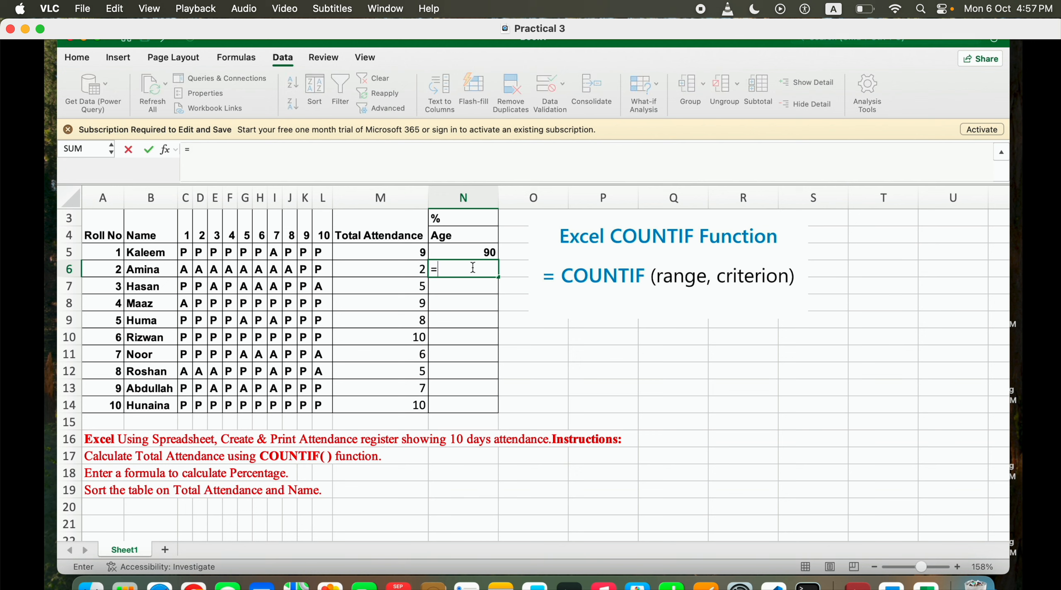
click(412, 270)
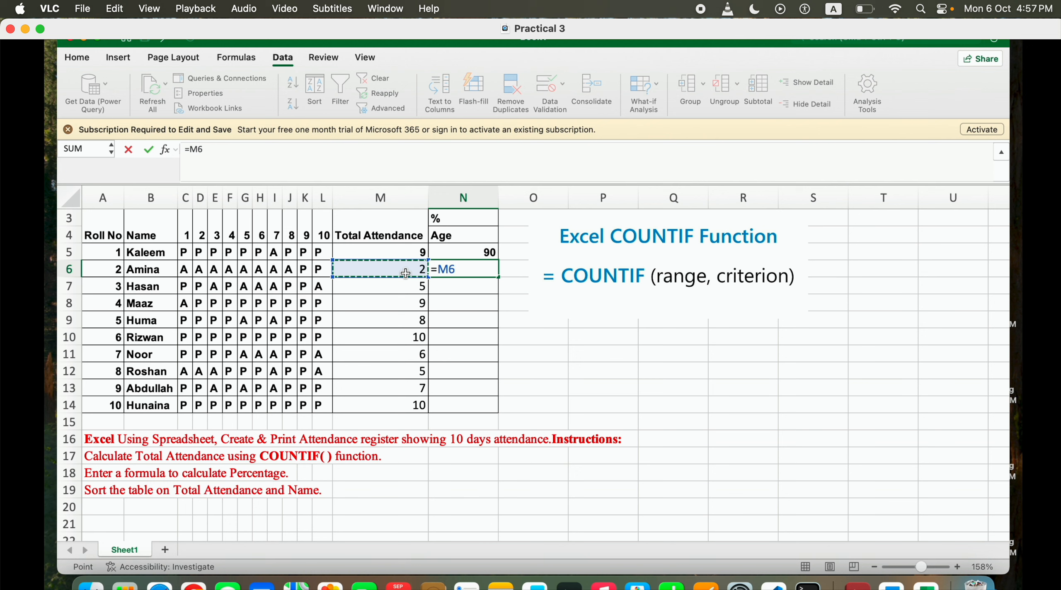
text(/)
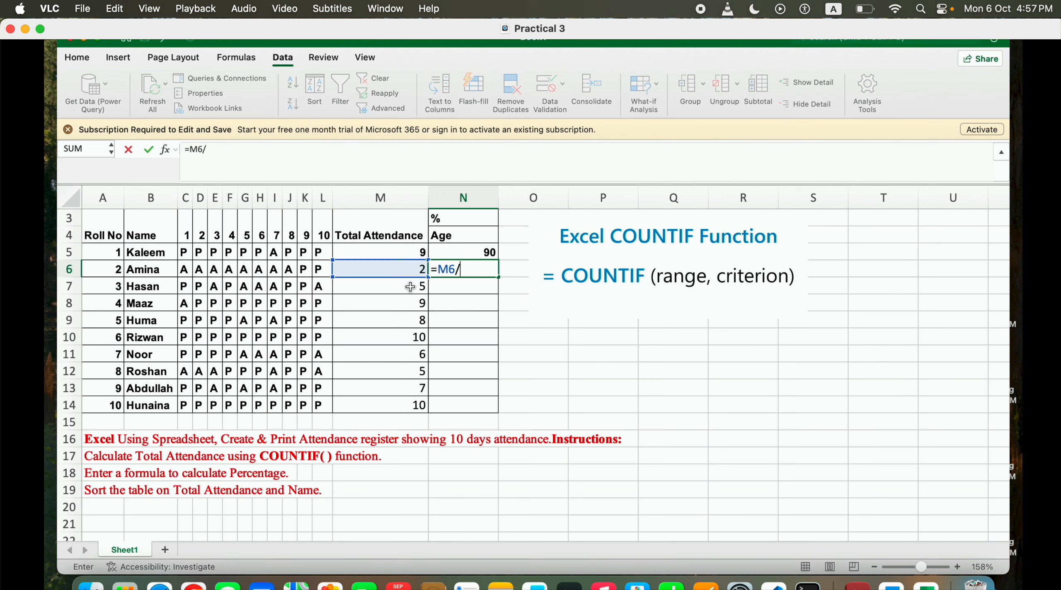
text(10*100)
key(Return)
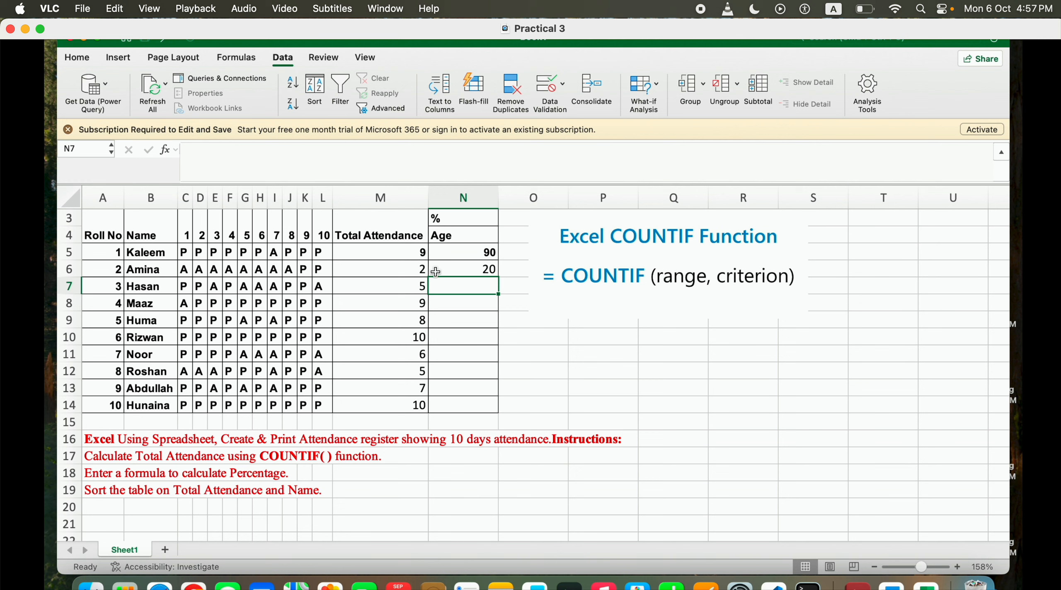
click(380, 274)
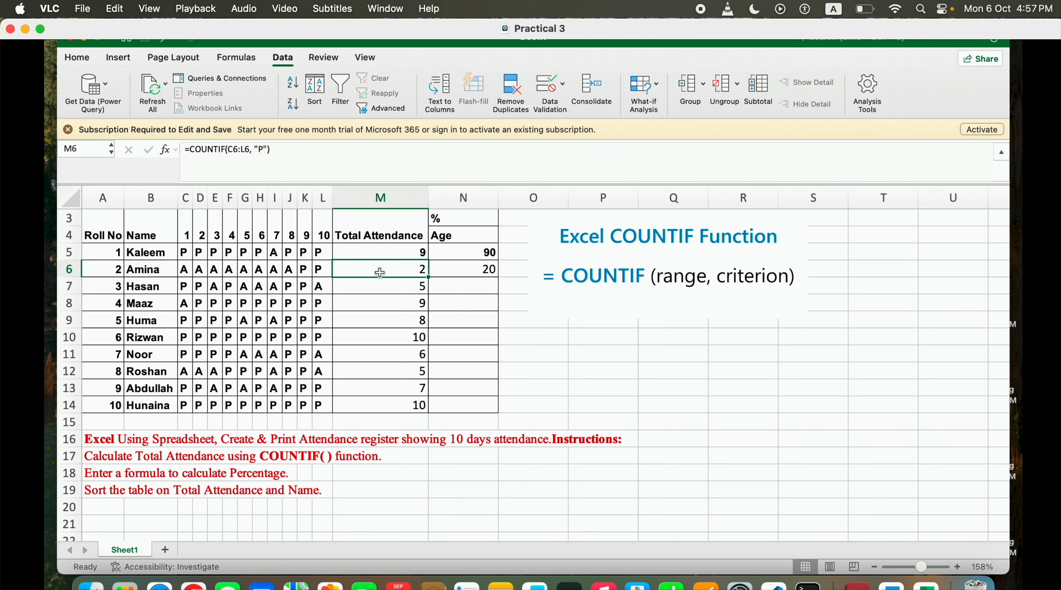
click(446, 269)
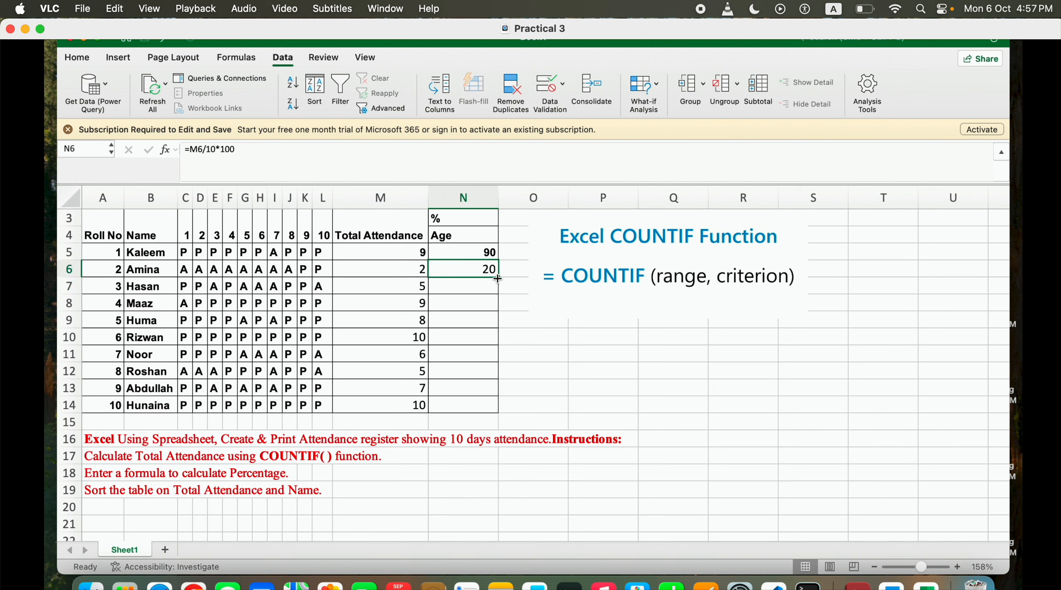
drag(497, 278, 491, 407)
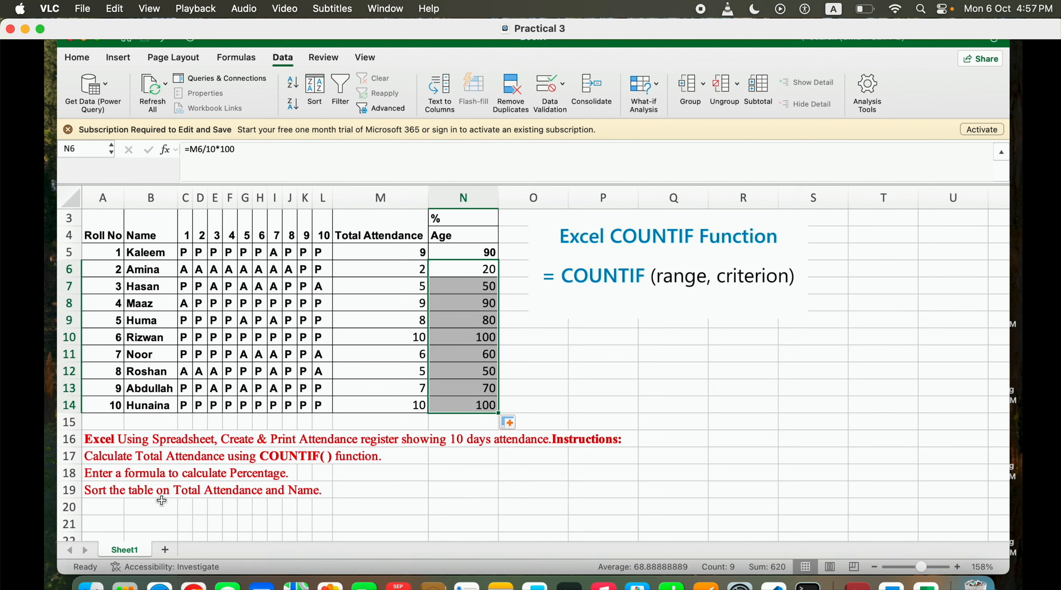
Sort B5:N14, treated as having no header row, by the values in Column M from Largest to Smallest
click(320, 356)
drag(148, 252, 460, 404)
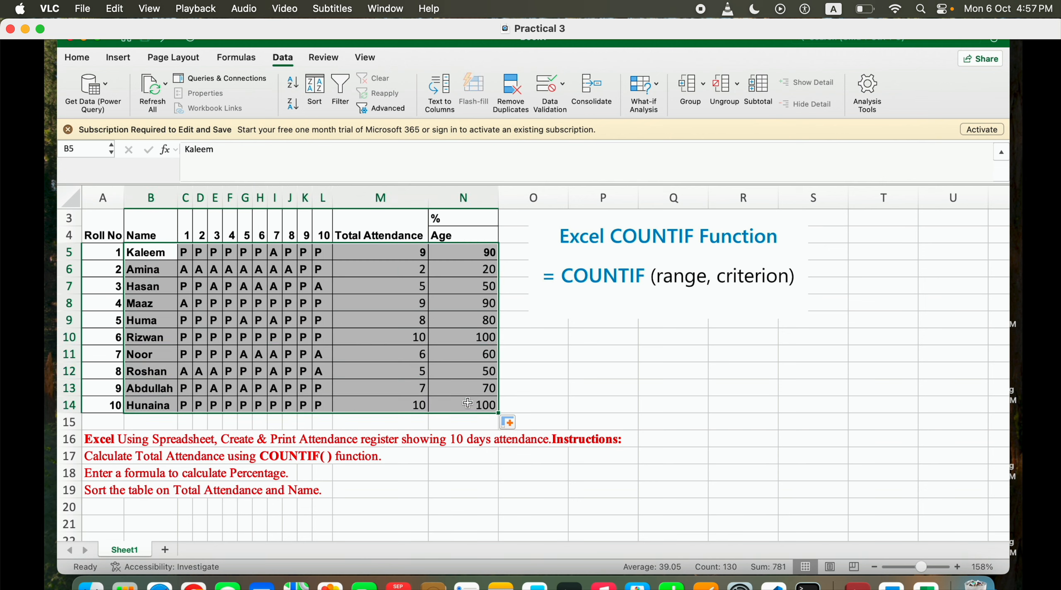
click(315, 88)
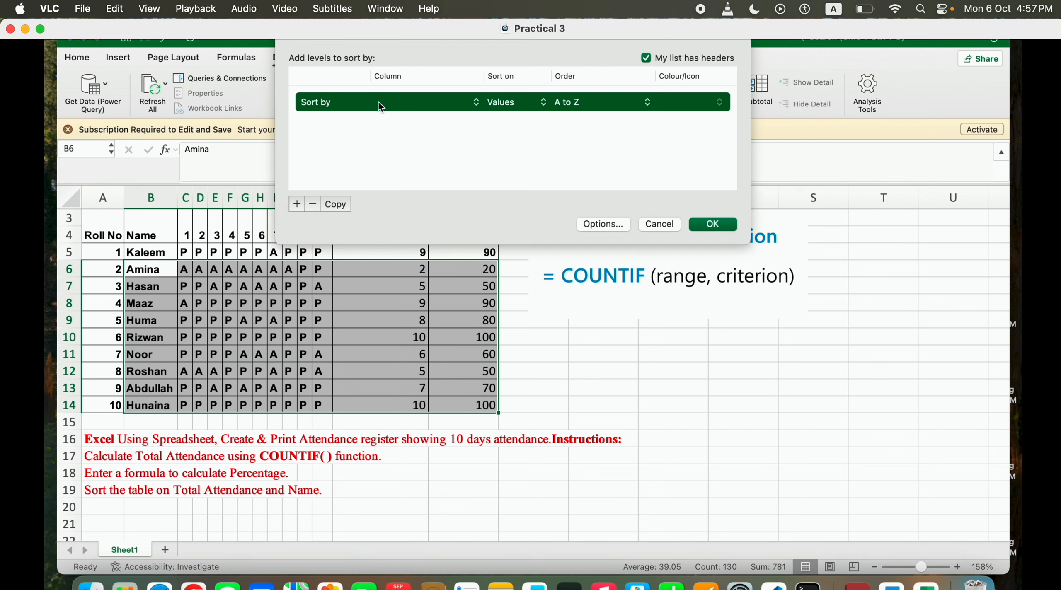
click(647, 59)
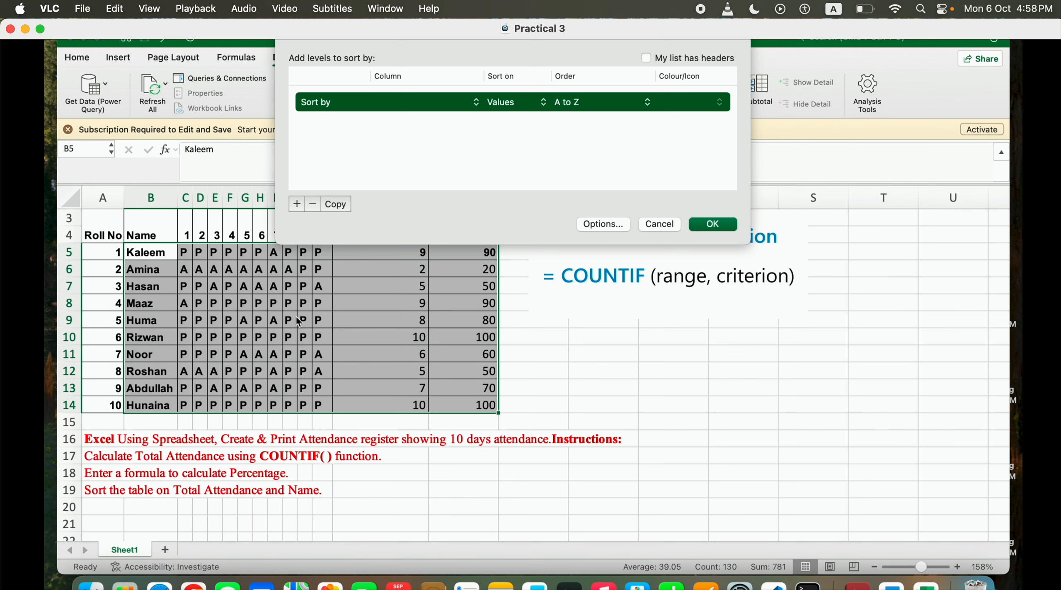
click(647, 59)
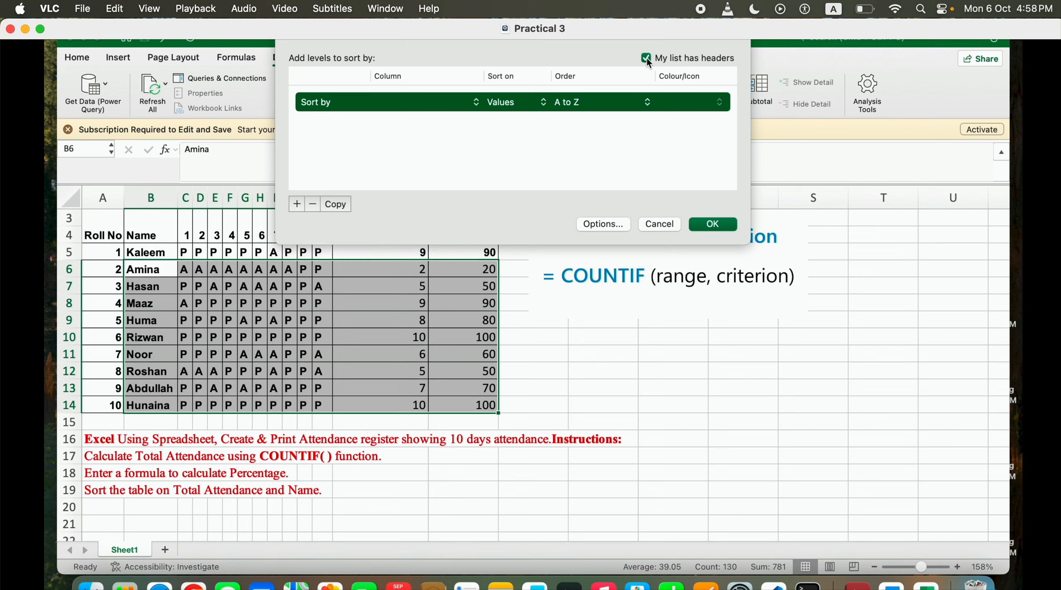
click(647, 59)
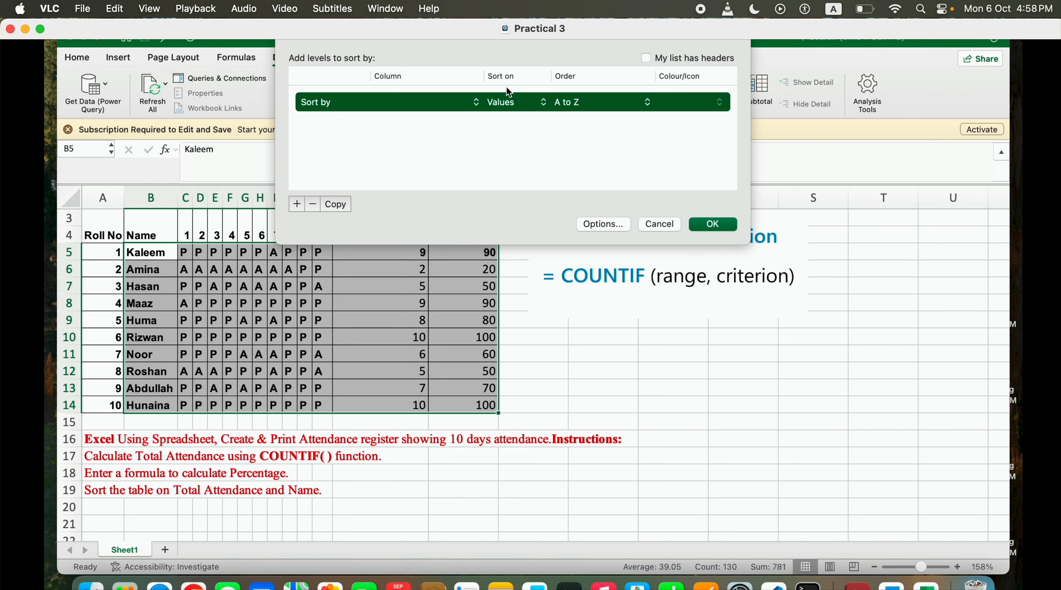
click(426, 108)
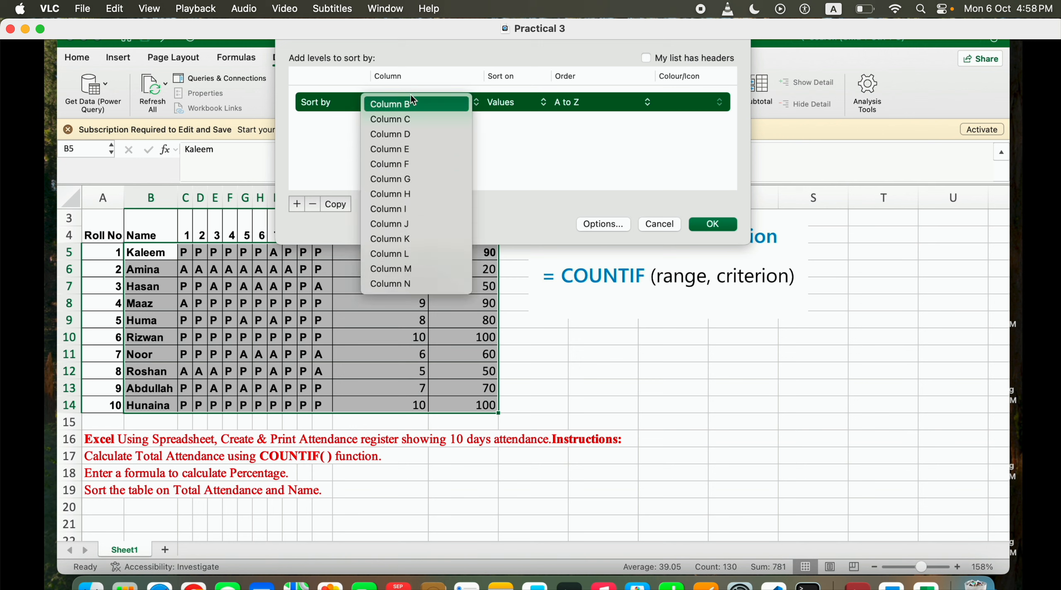
click(410, 269)
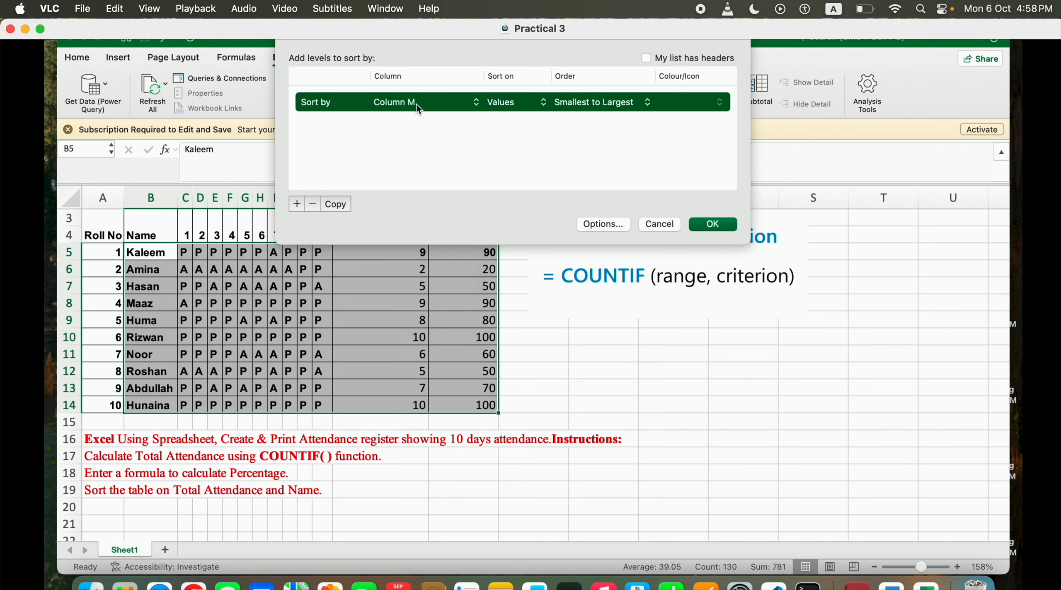
click(593, 109)
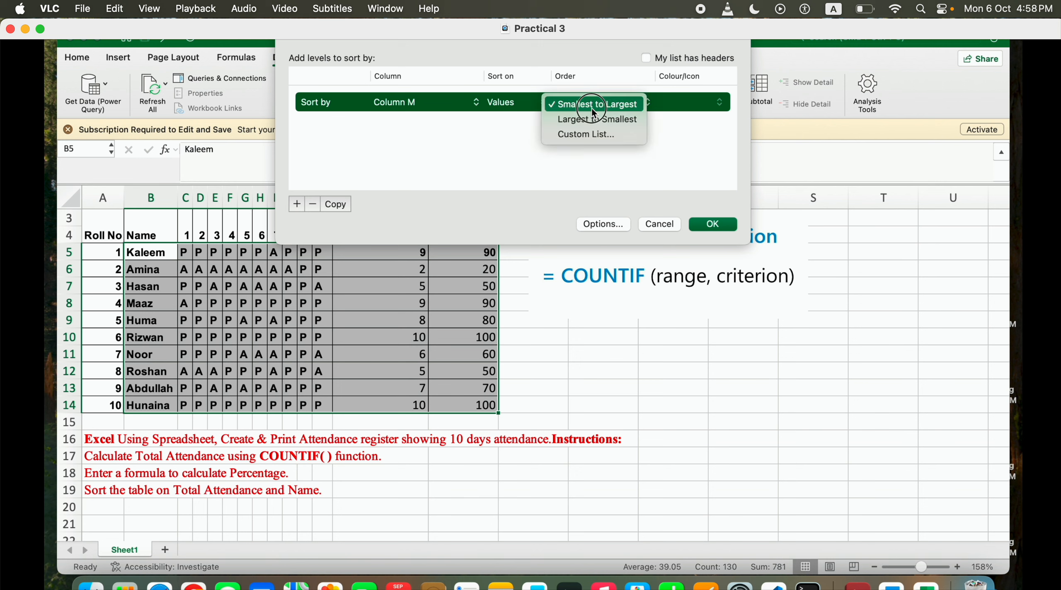
click(596, 120)
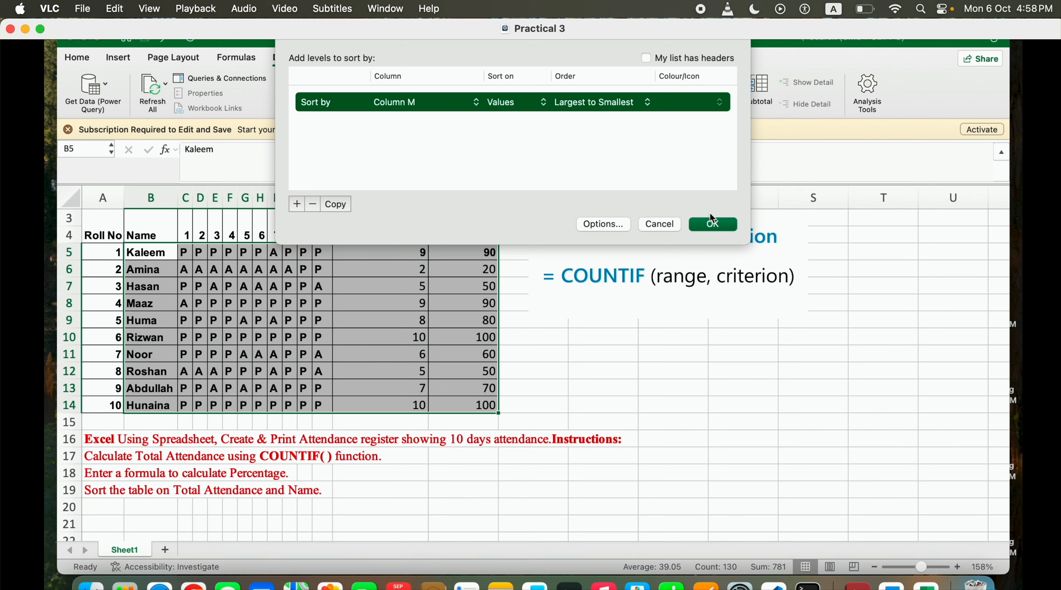
click(713, 224)
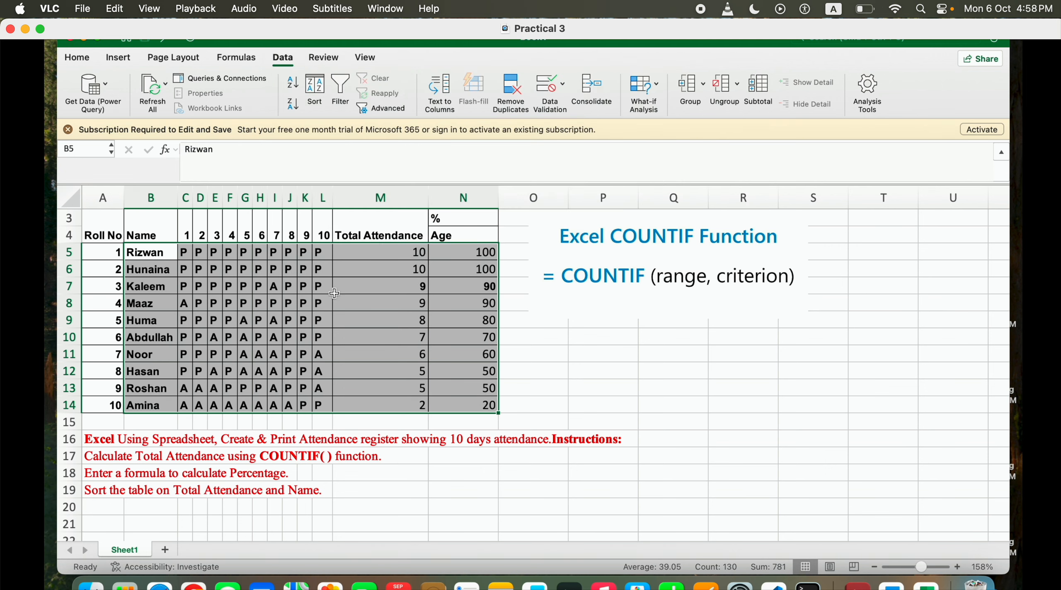
Select the first two sorted records, B5:N6, to compare their attendance totals and percentages
click(335, 293)
drag(145, 253, 486, 266)
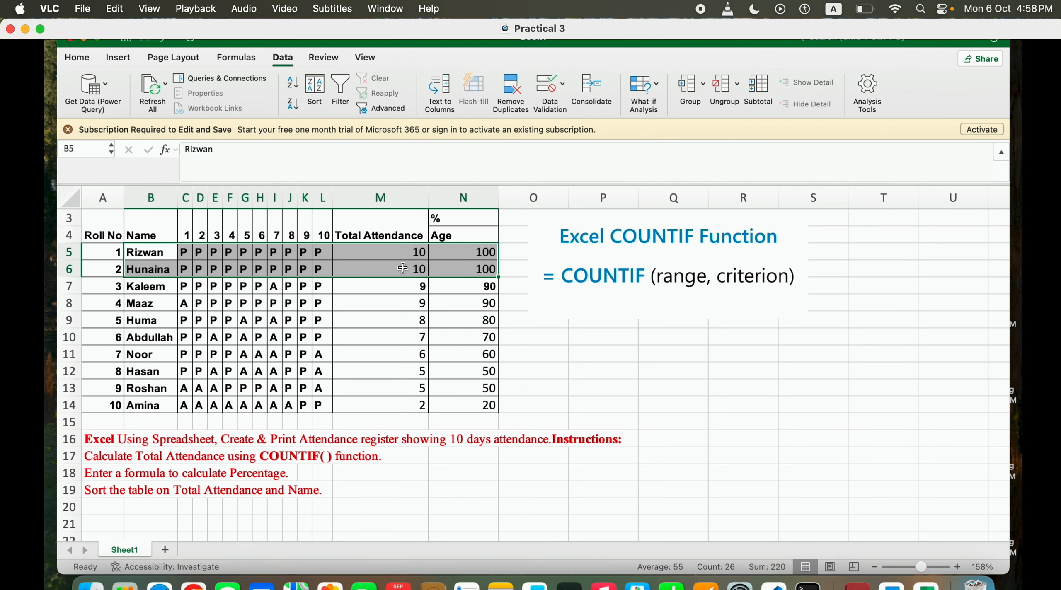